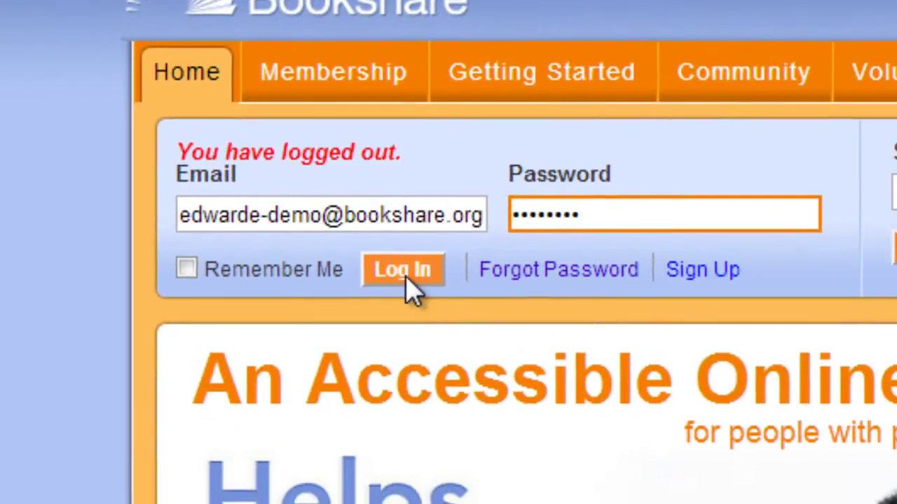
- Log in to the educator account to reach the Bookshelf Beta DEMO organization page
{"action": "left_click", "coordinate": [407, 280]}
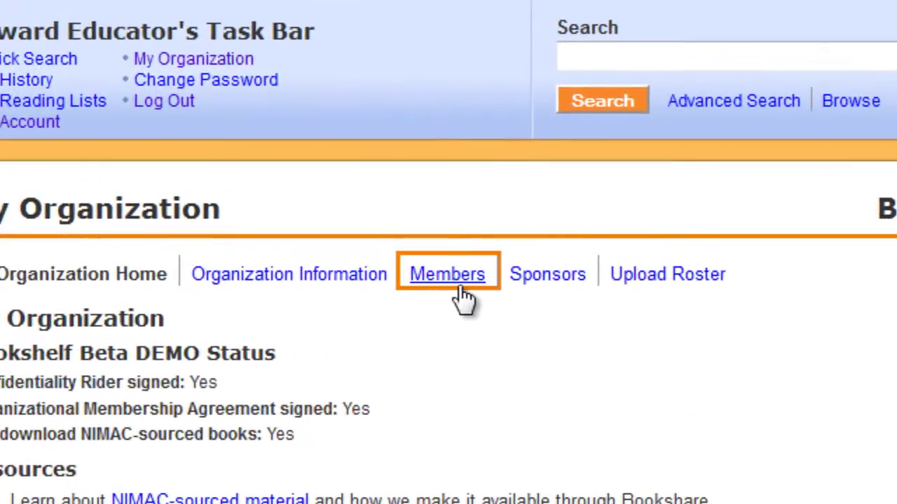
- Check a member's audio format choices, then set the account's Audio Format preference to MP3 Files
{"action": "left_click", "coordinate": [372, 250]}
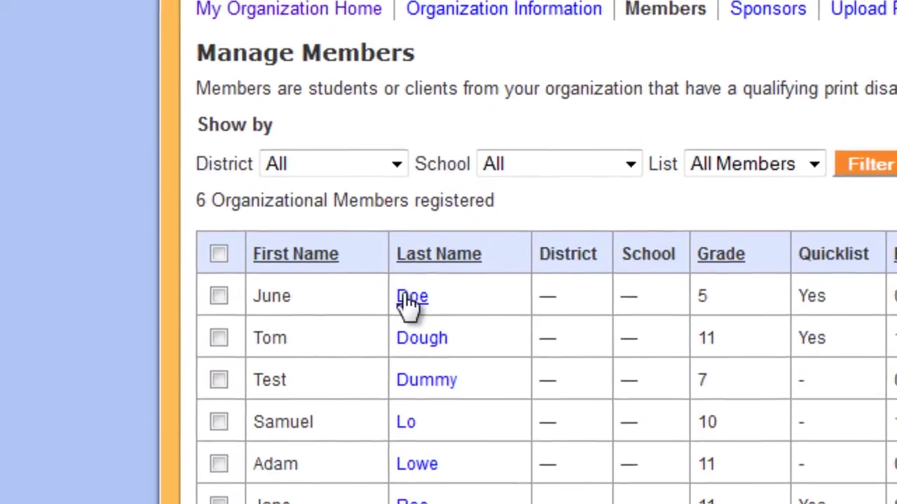
{"action": "left_click", "coordinate": [410, 296]}
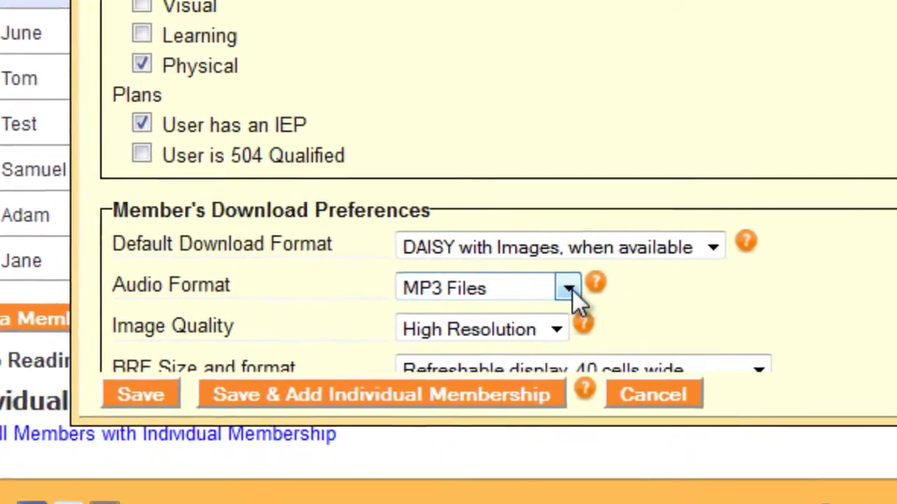
{"action": "left_click", "coordinate": [706, 448]}
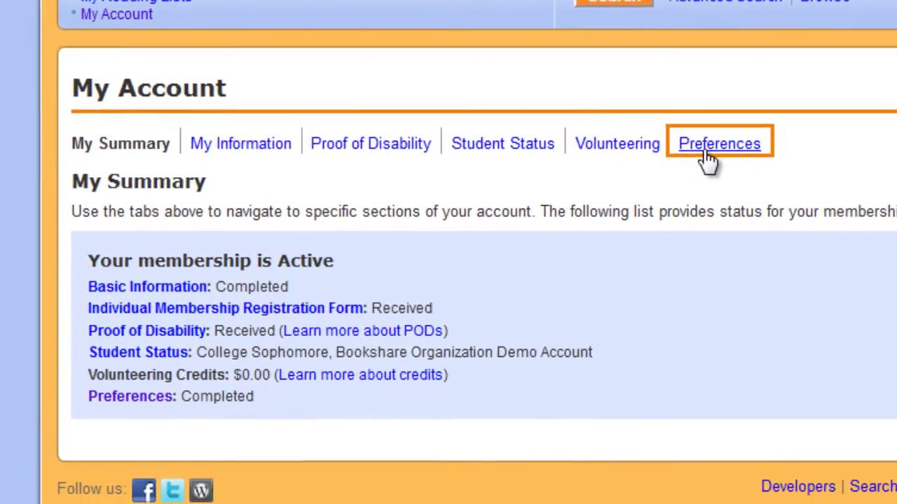
{"action": "left_click", "coordinate": [705, 147]}
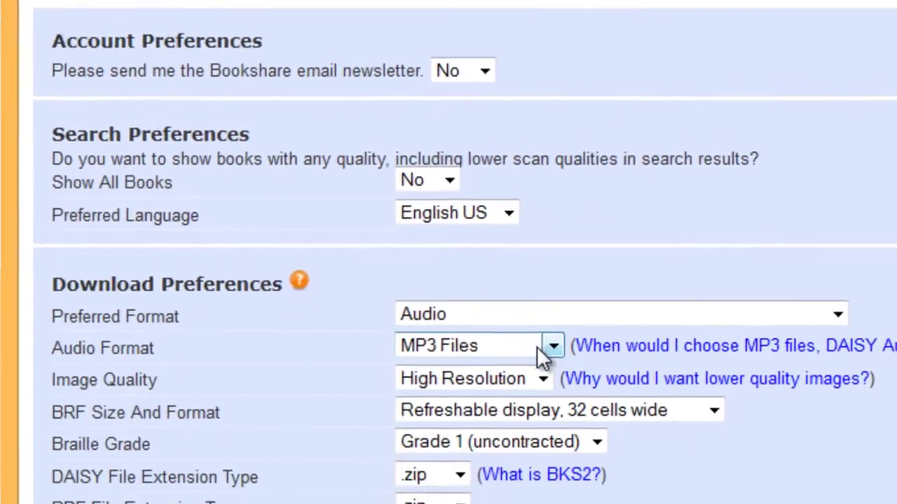
{"action": "left_click", "coordinate": [540, 347]}
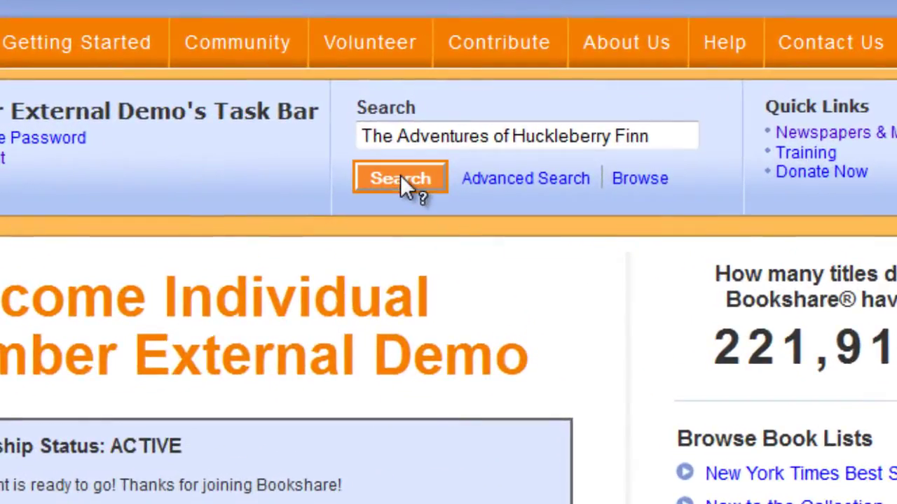
- Search for the title, download the first Tom Sawyer result as Audio, and give the first member Audio format
{"action": "left_click", "coordinate": [412, 174]}
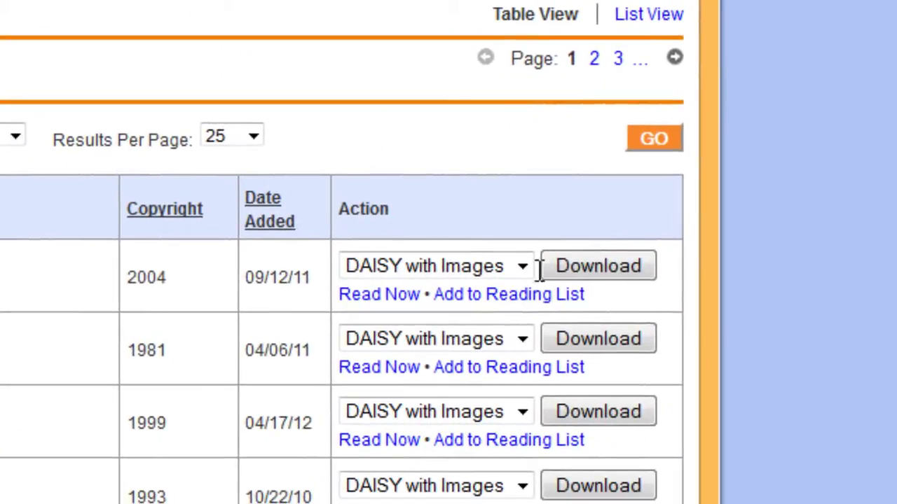
{"action": "left_click", "coordinate": [524, 274]}
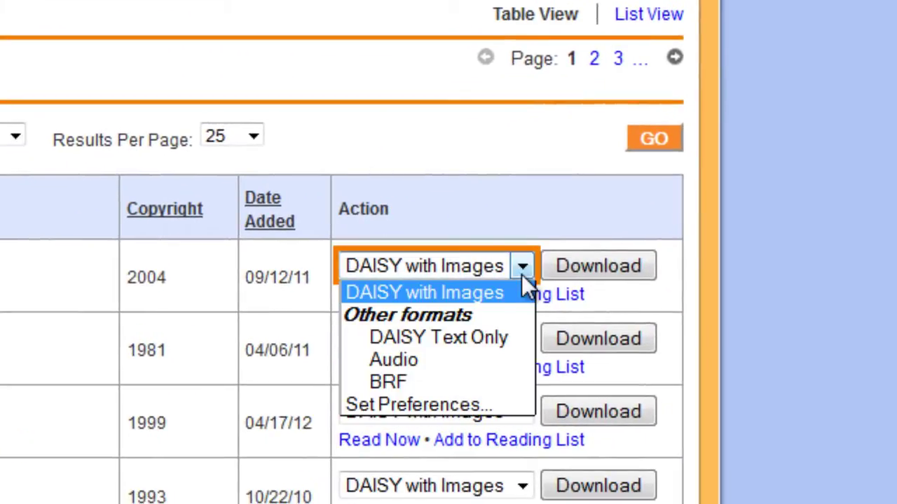
{"action": "left_click", "coordinate": [497, 360]}
{"action": "left_click", "coordinate": [581, 270]}
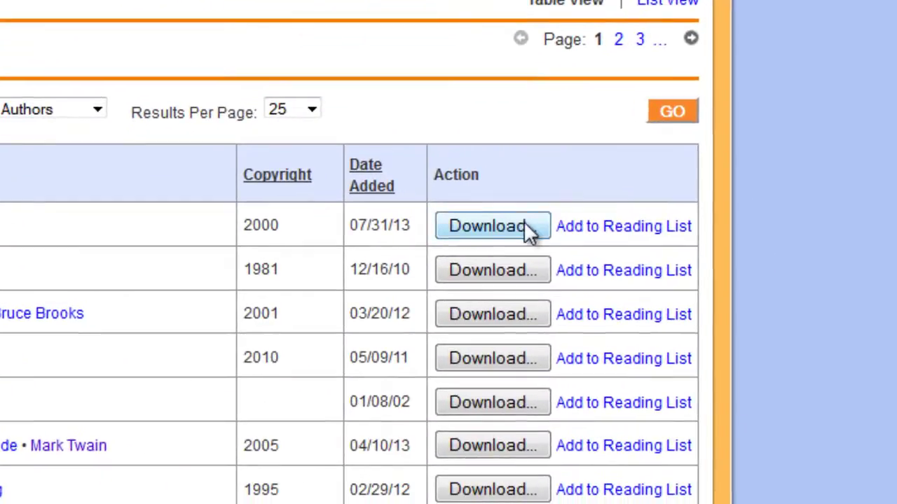
{"action": "left_click", "coordinate": [704, 360]}
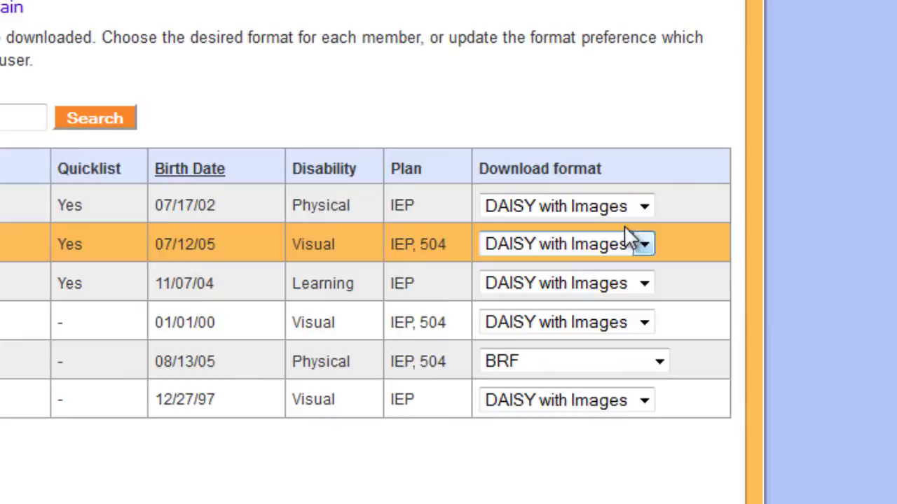
{"action": "left_click", "coordinate": [645, 207]}
{"action": "left_click", "coordinate": [615, 291]}
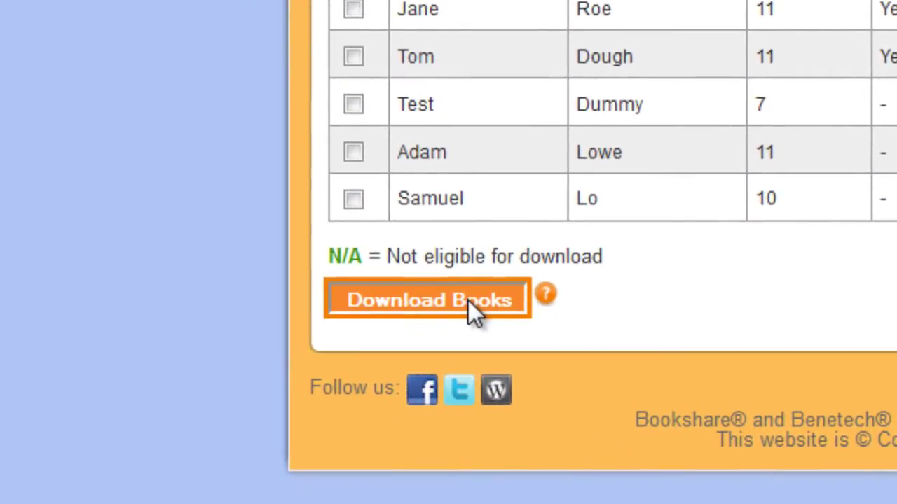
- Request the book downloads, then fetch the available Tom Sawyer MP3 Files zip and confirm in Firefox
{"action": "left_click", "coordinate": [467, 299]}
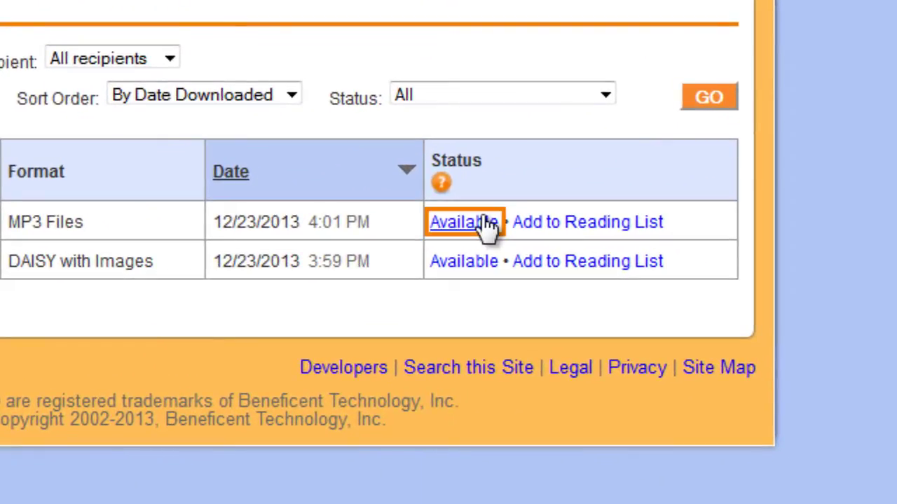
{"action": "left_click", "coordinate": [485, 224]}
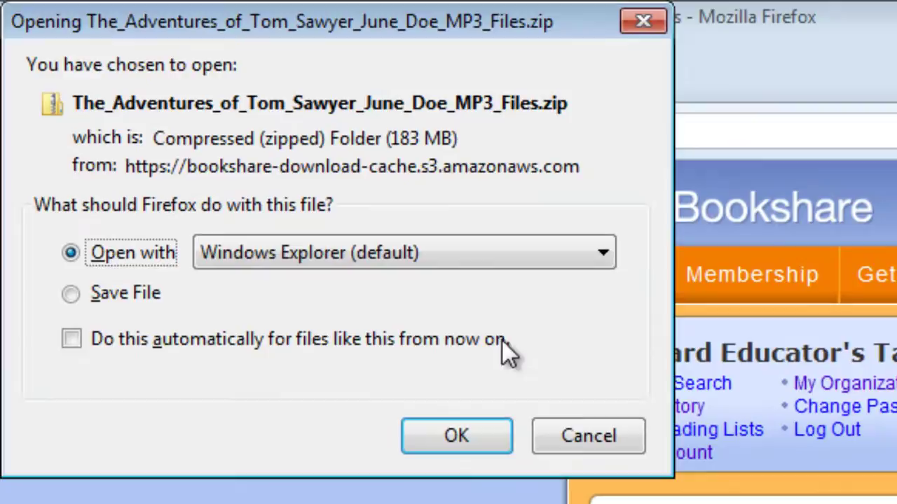
{"action": "left_click", "coordinate": [424, 427]}
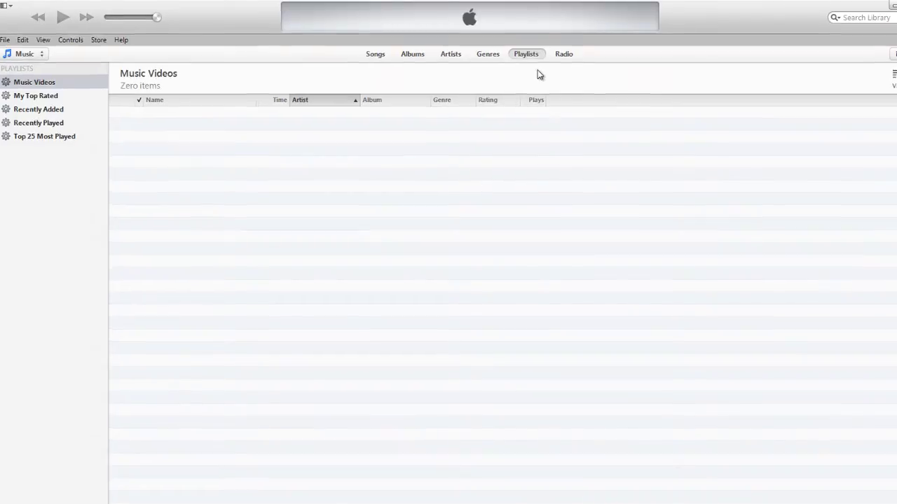
- Create an iTunes playlist folder named 'Bookshare MP3'
{"action": "left_click", "coordinate": [538, 58]}
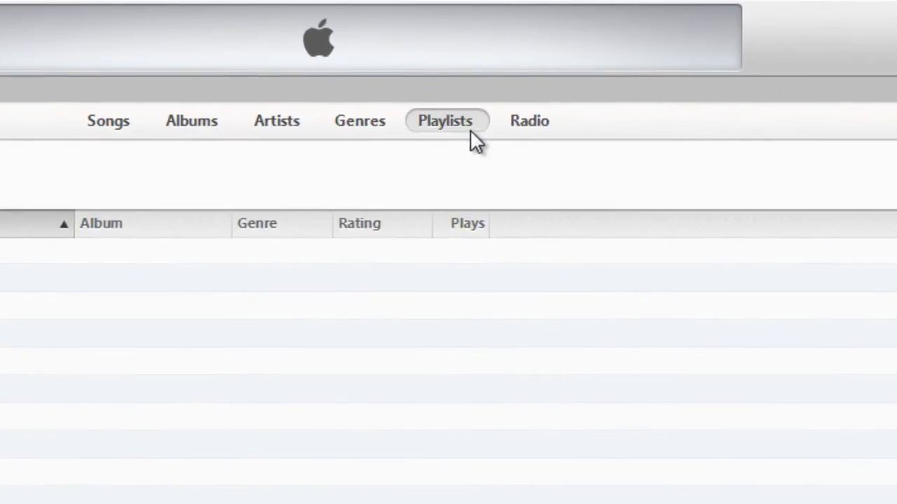
{"action": "left_click", "coordinate": [20, 90]}
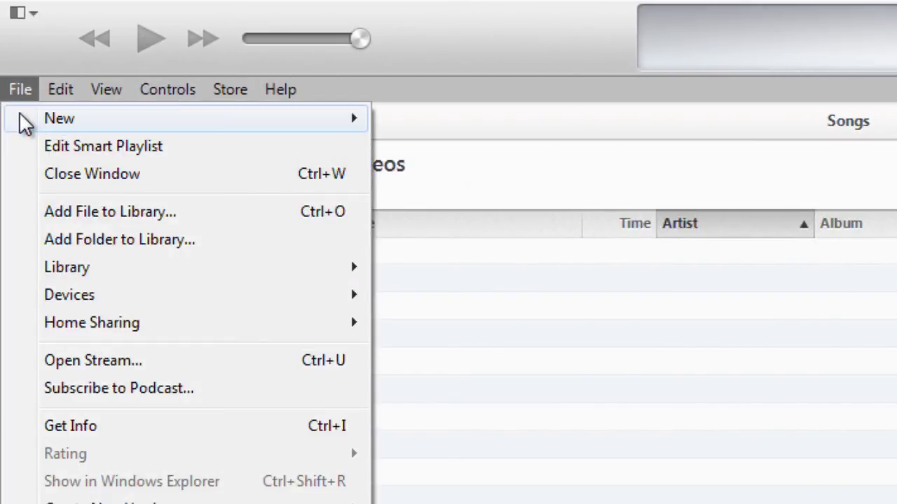
{"action": "mouse_move", "coordinate": [343, 123]}
{"action": "left_click", "coordinate": [421, 201]}
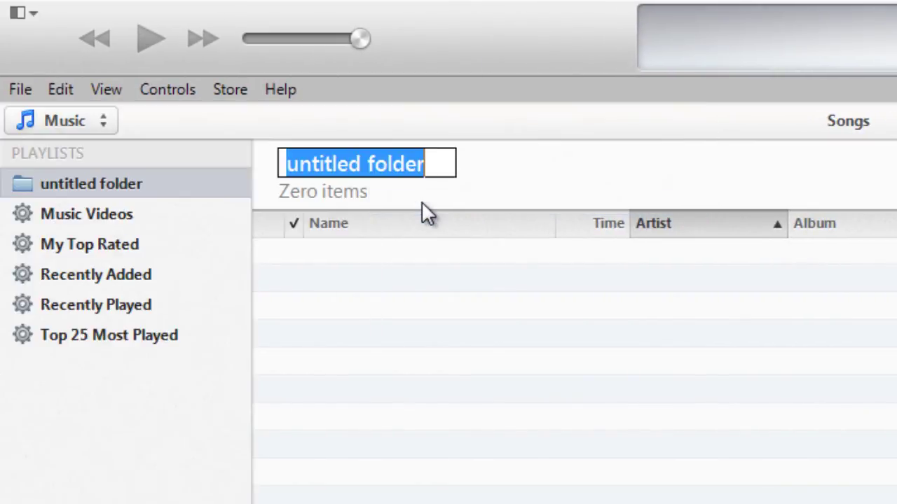
{"action": "type", "text": "Bookshare MP3"}
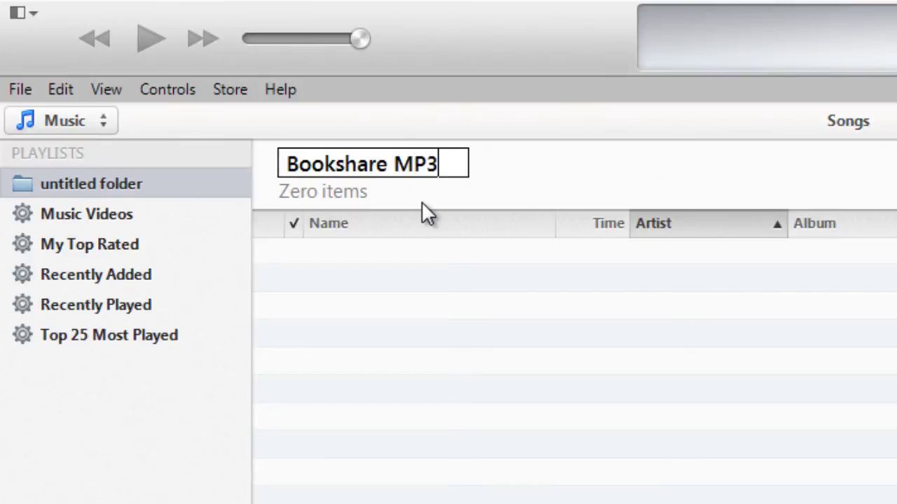
{"action": "key", "text": "Return"}
- Create a new playlist named 'To kill a mockingbird'
{"action": "left_click", "coordinate": [10, 89]}
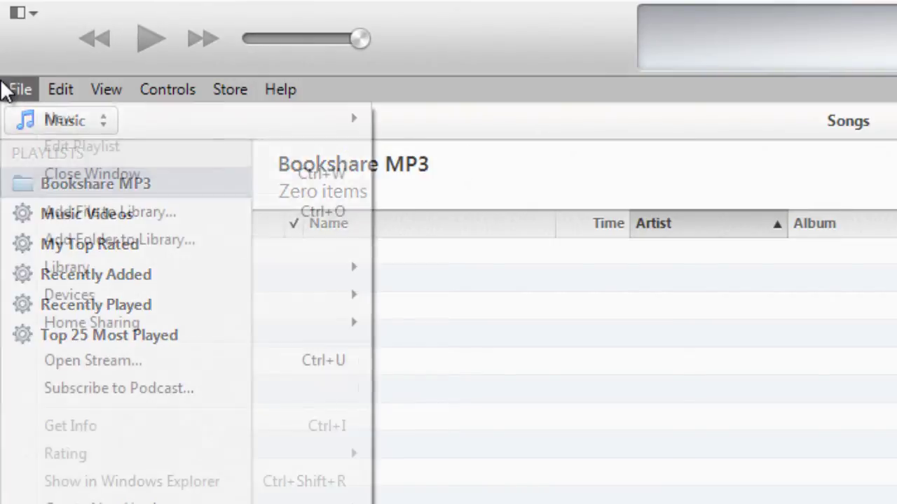
{"action": "mouse_move", "coordinate": [274, 119]}
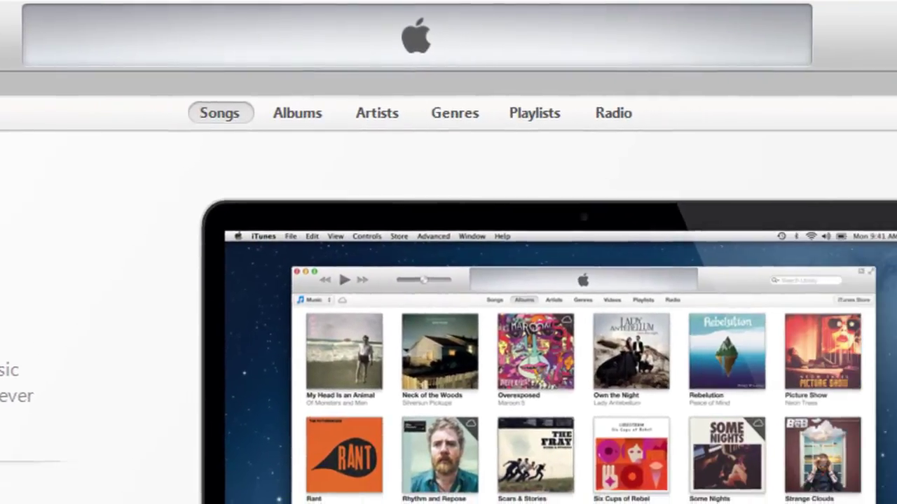
{"action": "type", "text": "To kill"}
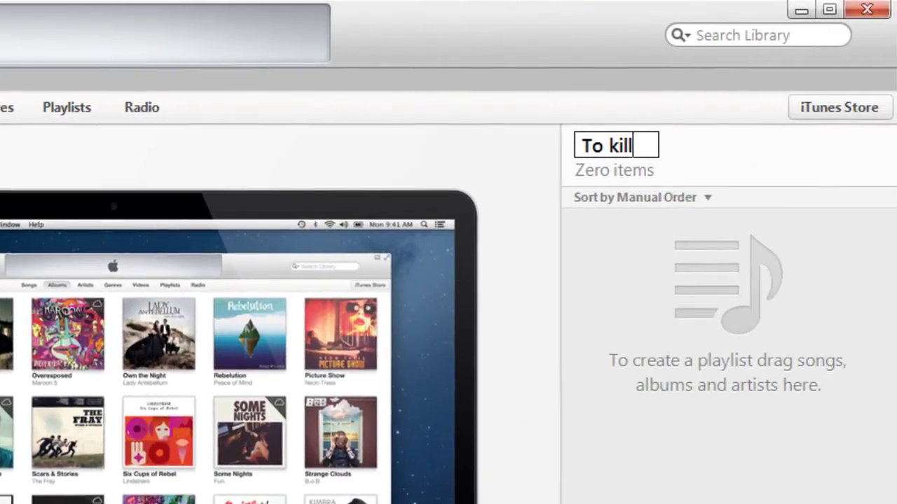
{"action": "type", "text": " a mockingbird"}
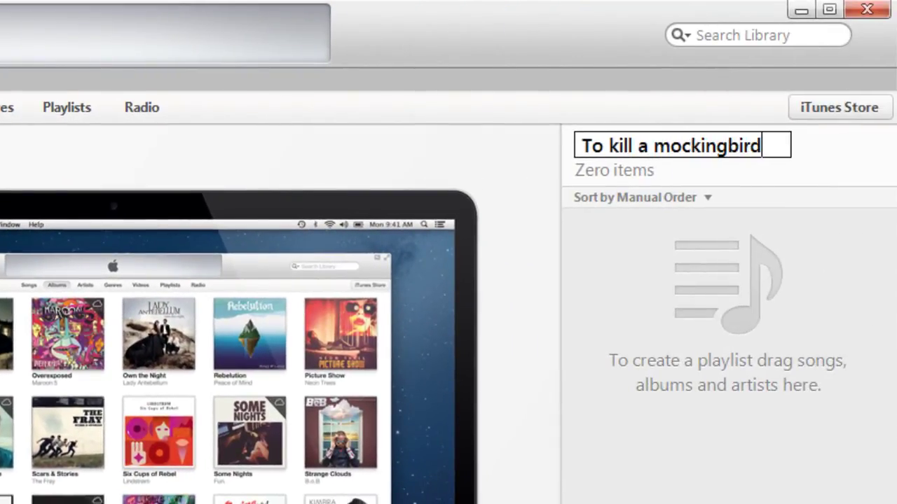
{"action": "key", "text": "Return"}
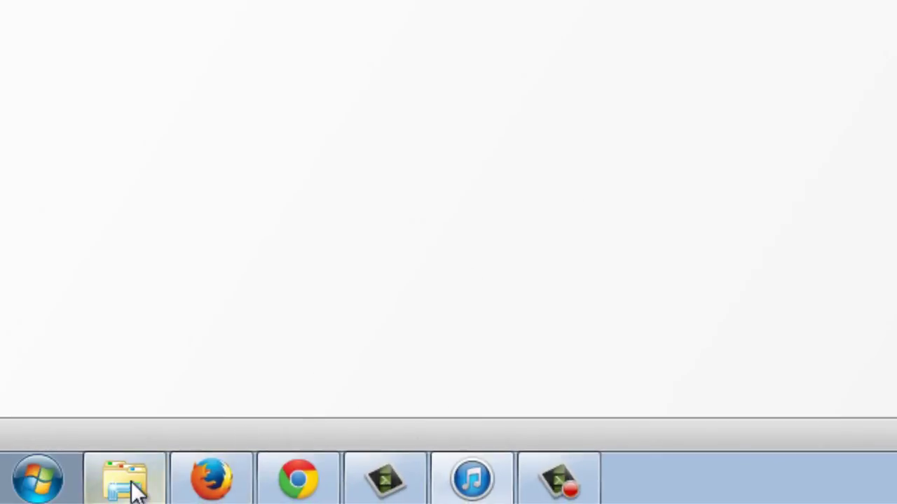
- Drag To_Kill_a_Mockingbird tracks 001–004 from the Bookshare Books folder into the iTunes playlist
{"action": "left_click", "coordinate": [124, 481]}
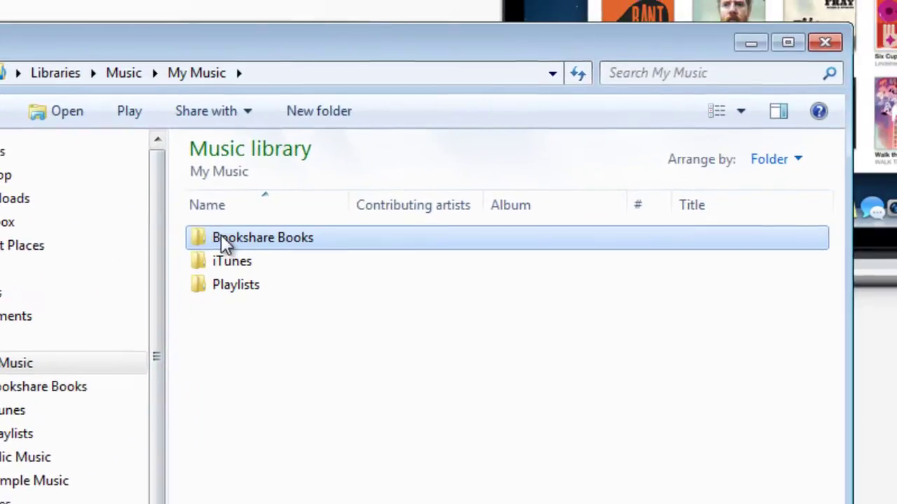
{"action": "double_click", "coordinate": [408, 42]}
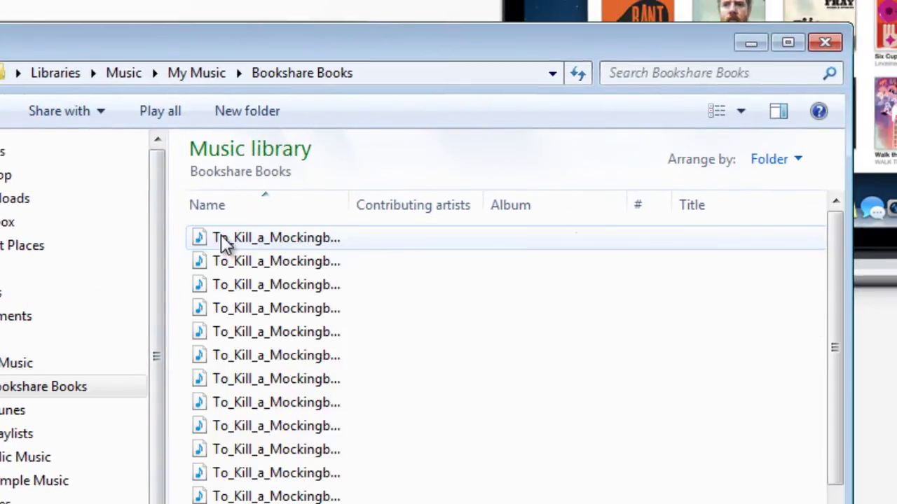
{"action": "left_click_drag", "start_coordinate": [408, 43], "coordinate": [802, 26]}
{"action": "left_click_drag", "start_coordinate": [492, 262], "coordinate": [795, 211]}
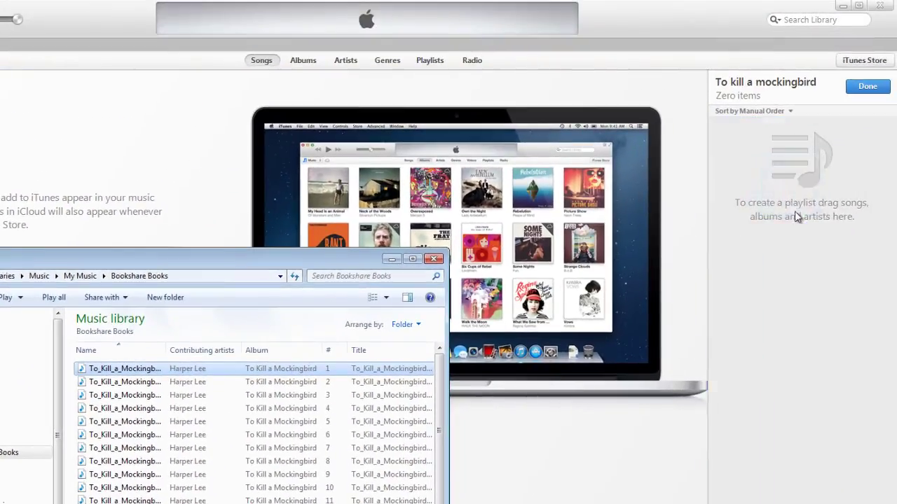
{"action": "left_click", "coordinate": [102, 384]}
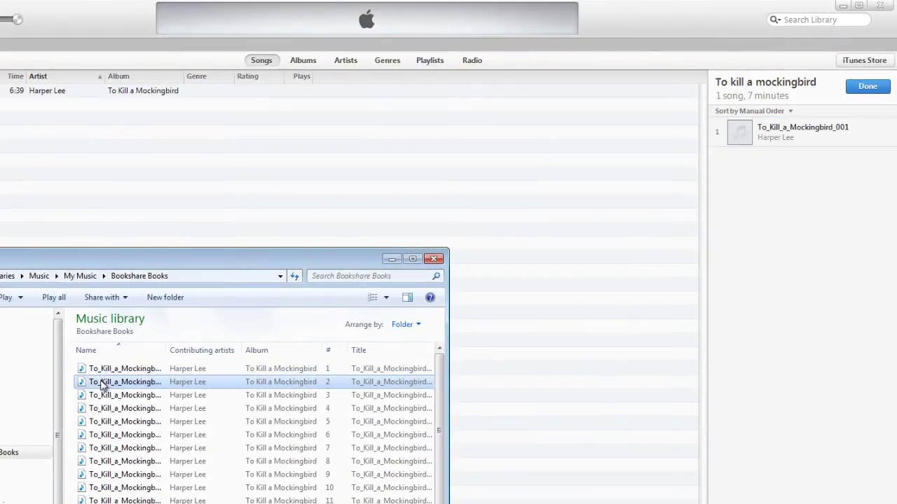
{"action": "left_click_drag", "start_coordinate": [101, 384], "coordinate": [813, 235]}
{"action": "left_click_drag", "start_coordinate": [92, 397], "coordinate": [783, 270]}
{"action": "left_click_drag", "start_coordinate": [170, 408], "coordinate": [784, 295]}
{"action": "left_click_drag", "start_coordinate": [789, 289], "coordinate": [792, 294]}
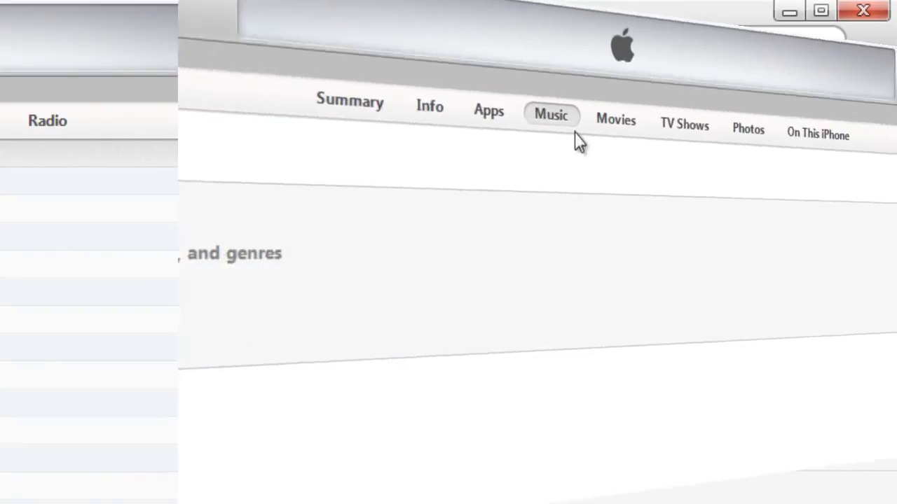
- Show the connected iPhone's Music sync settings in iTunes
{"action": "left_click", "coordinate": [372, 117]}
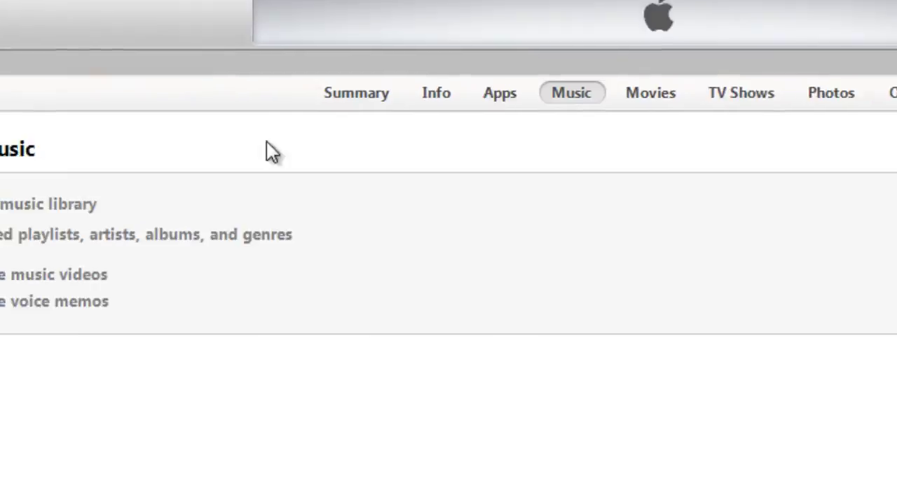